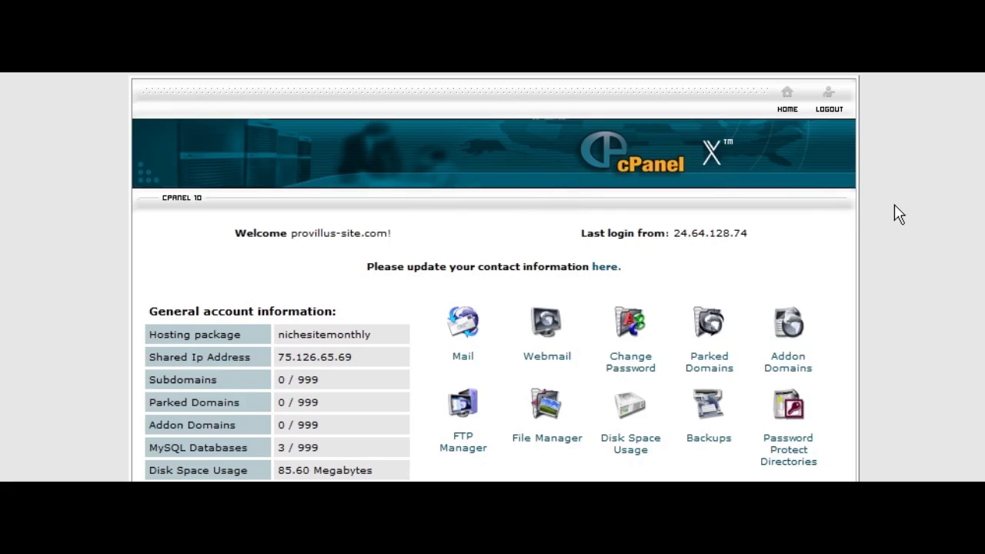
# Open cPanel's Error pages tool listing the 400–500 error codes
pyautogui.scroll(-1, 888, 214)
pyautogui.scroll(-2, 889, 214)
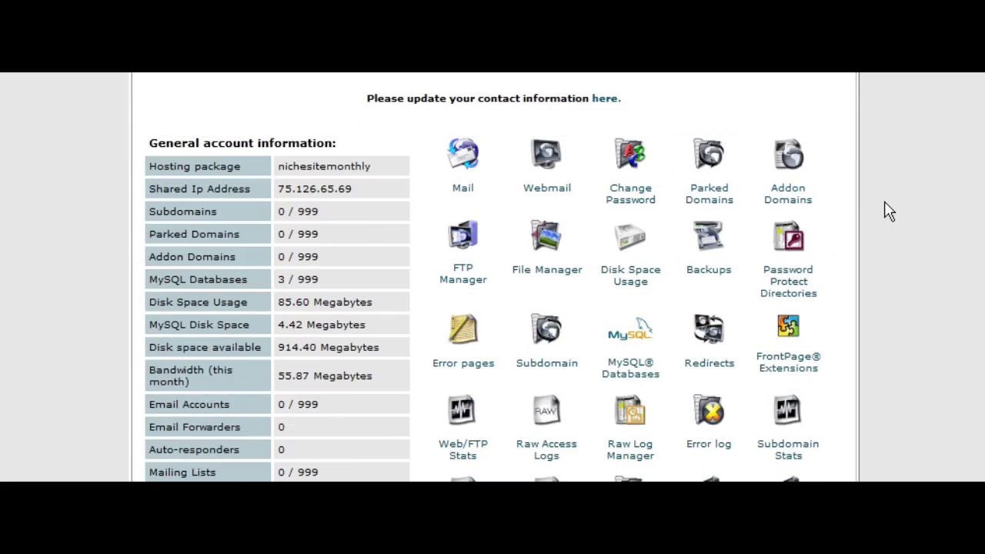
pyautogui.click(464, 333)
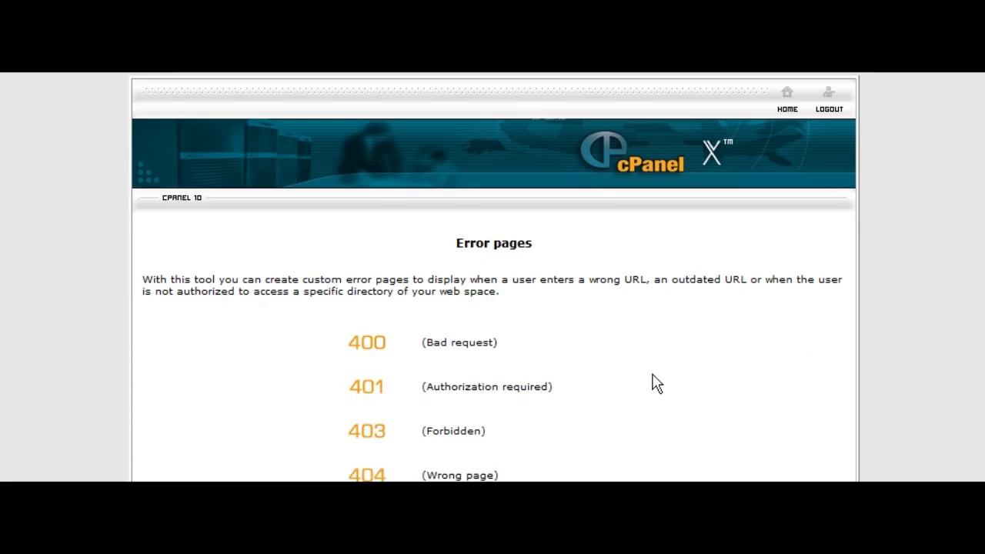
pyautogui.scroll(-2, 704, 374)
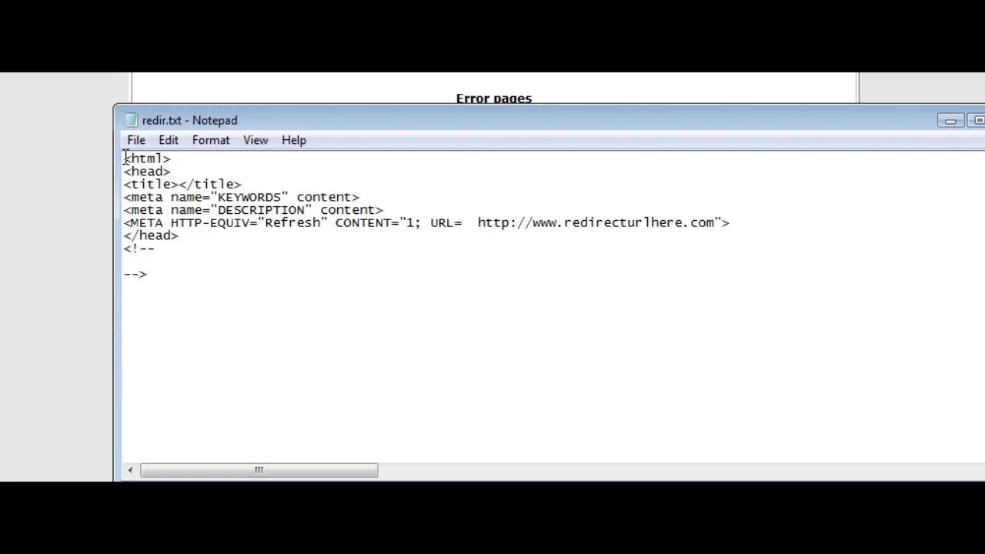
# Copy the entire meta-refresh redirect HTML from redir.txt in Notepad
pyautogui.moveTo(125, 158)
pyautogui.mouseDown()
pyautogui.moveTo(207, 254)
pyautogui.moveTo(208, 270)
pyautogui.mouseUp()
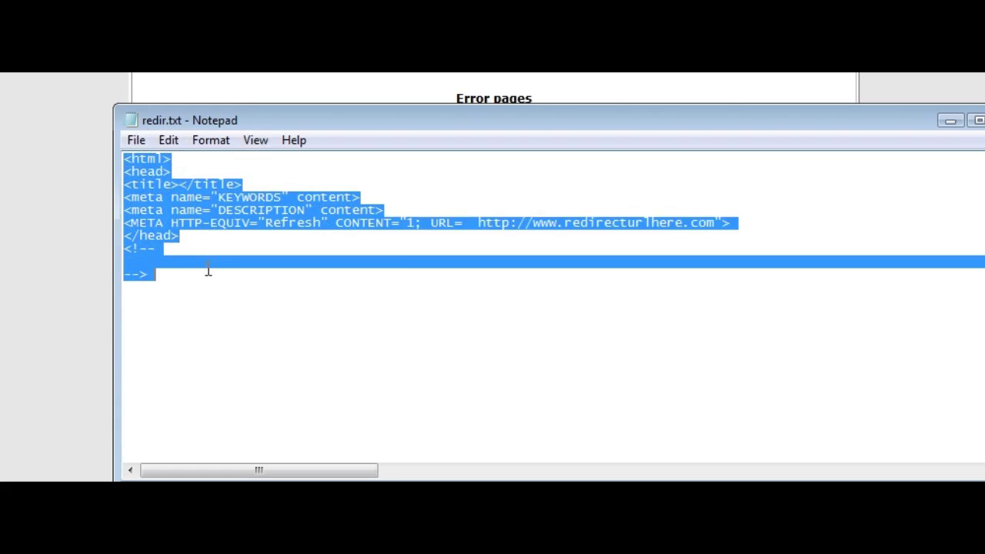
pyautogui.rightClick(148, 205)
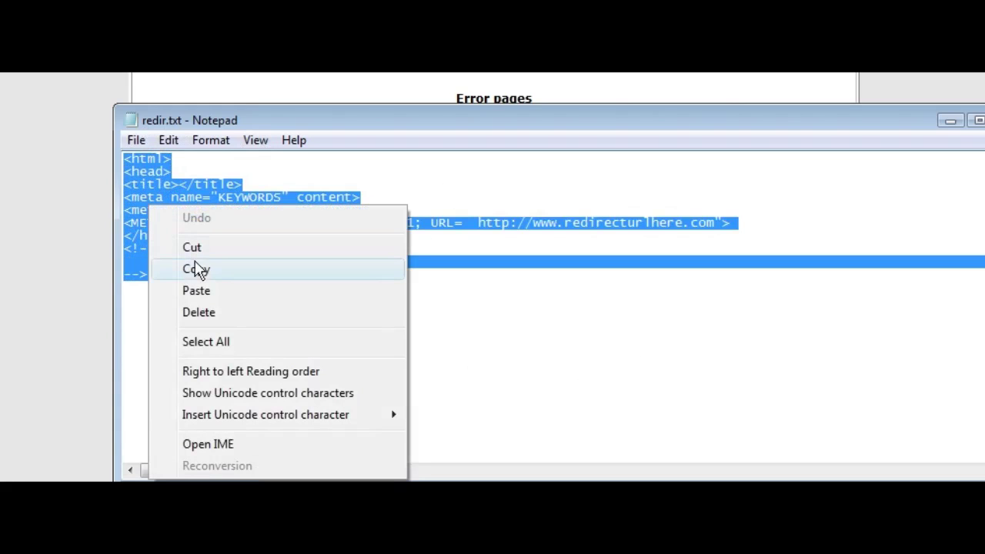
pyautogui.click(194, 267)
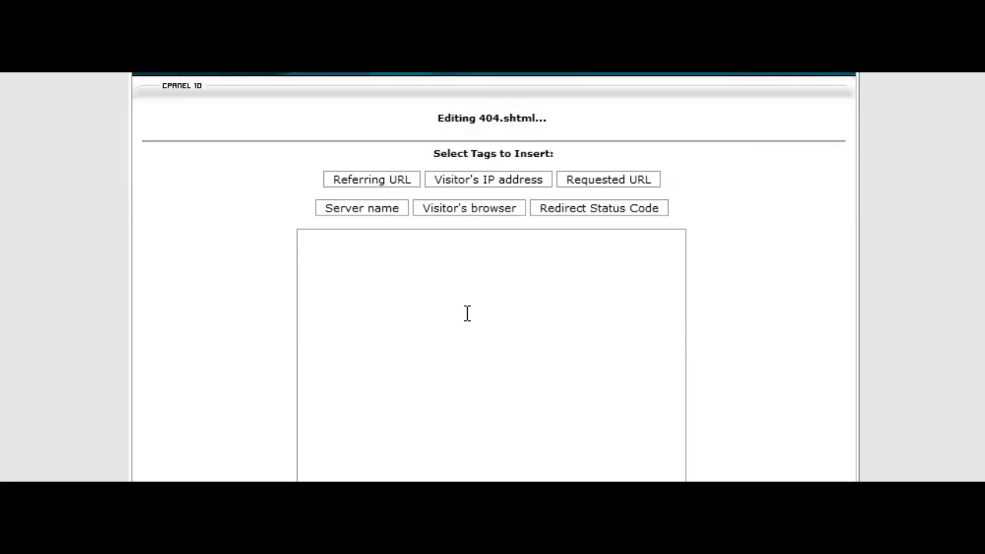
# Paste the copied redirect HTML into the 404.shtml editor
pyautogui.hotkey('ctrl', 'v')
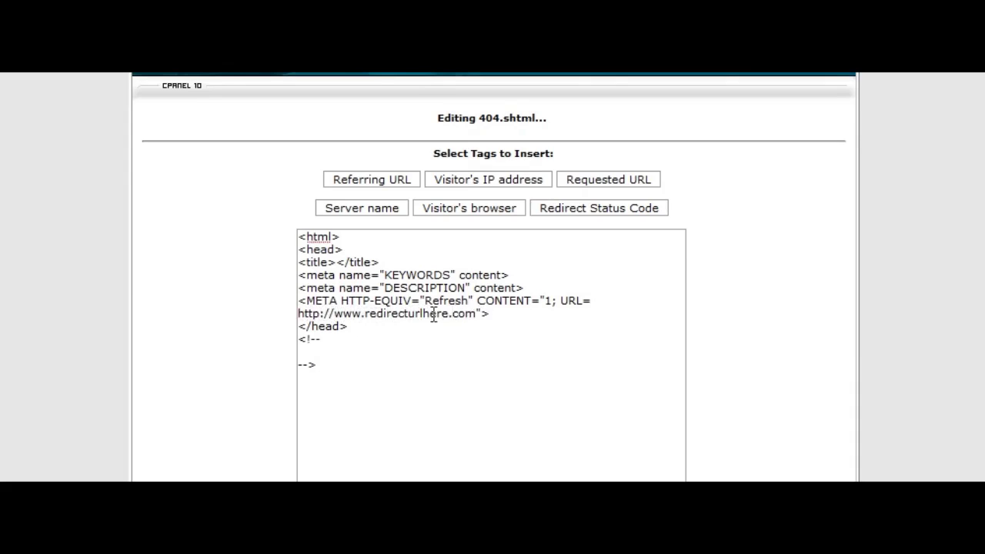
pyautogui.scroll(3, 818, 314)
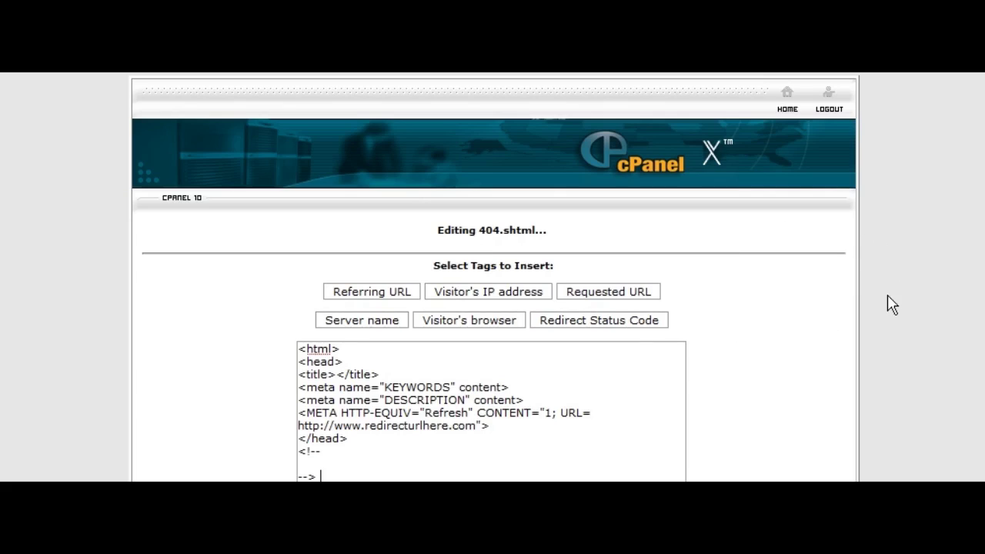
pyautogui.scroll(-3, 890, 304)
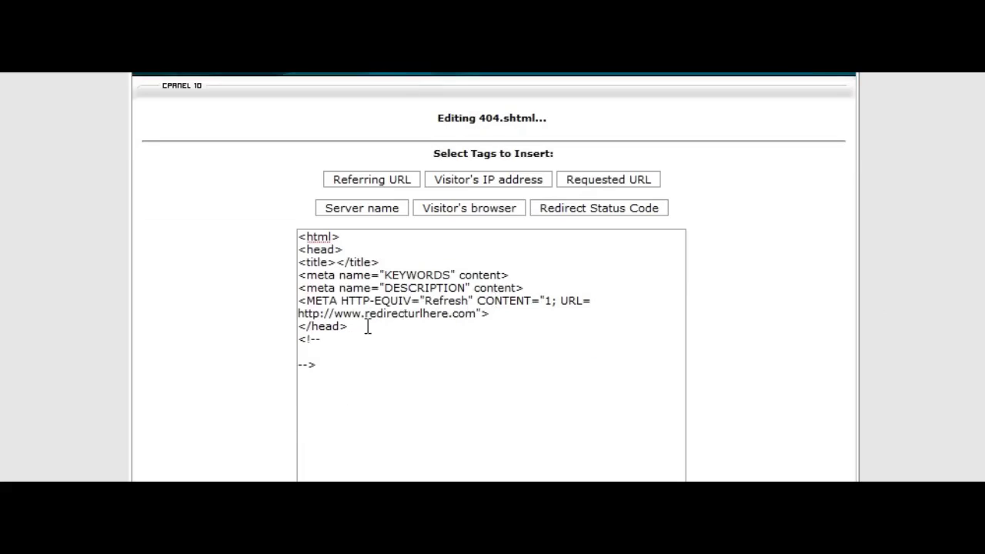
pyautogui.scroll(3, 583, 348)
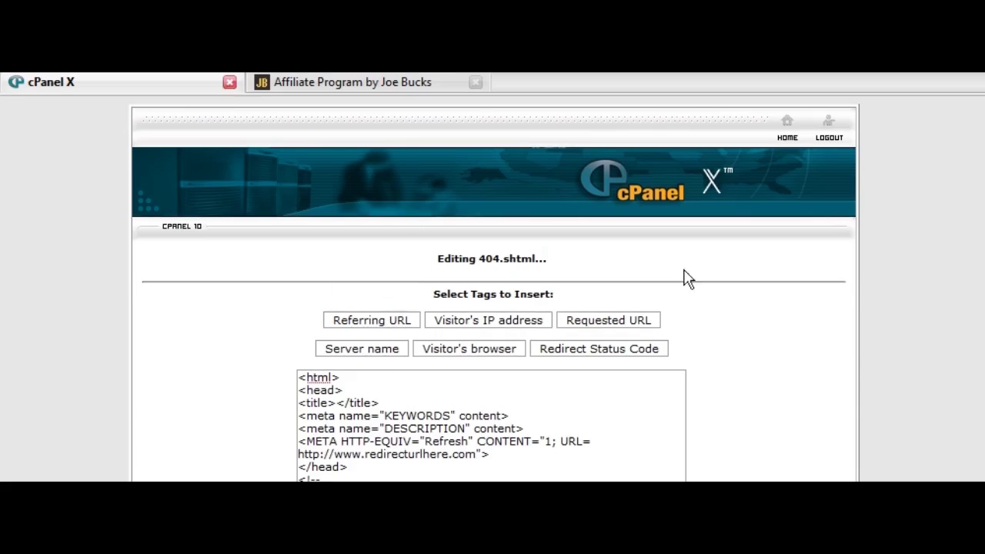
# Replace the placeholder URL with the menshealthzone.com affiliate link and save 404.shtml
pyautogui.scroll(-3, 802, 327)
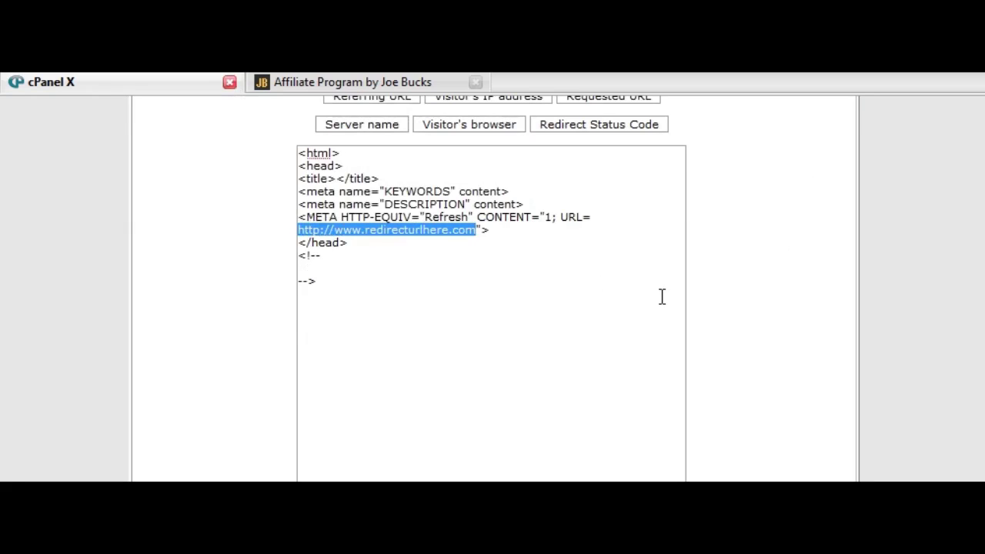
pyautogui.hotkey('ctrl', 'v')
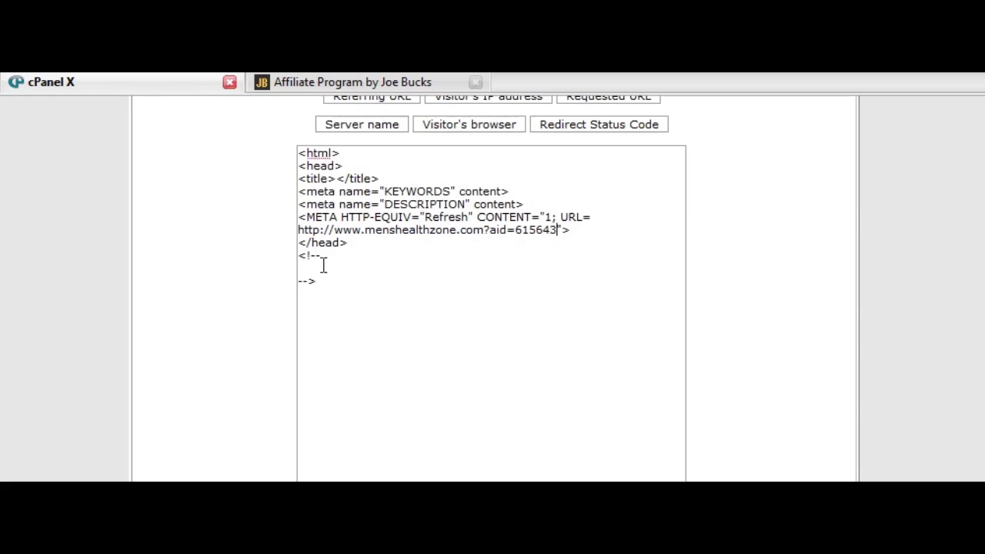
pyautogui.scroll(-4, 831, 295)
pyautogui.scroll(-4, 831, 295)
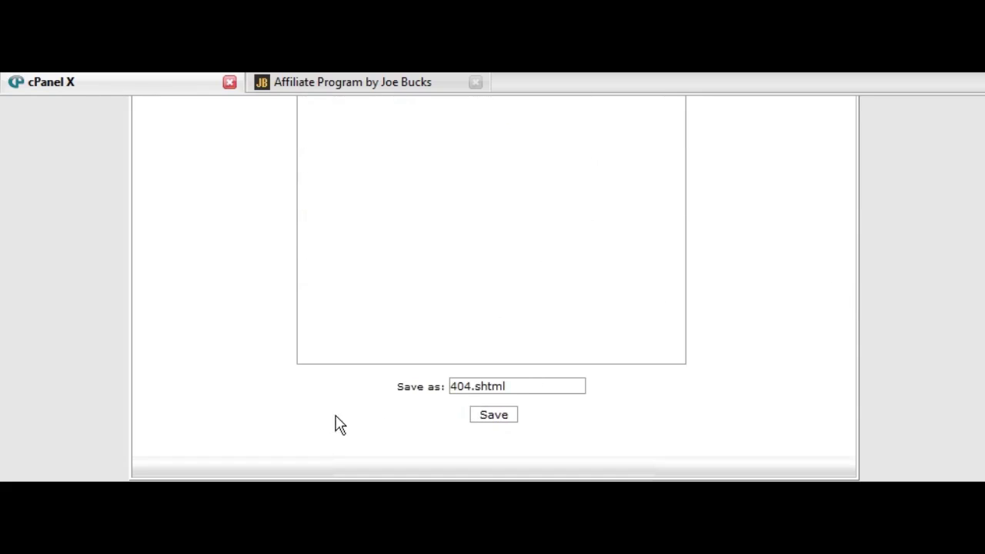
pyautogui.click(501, 417)
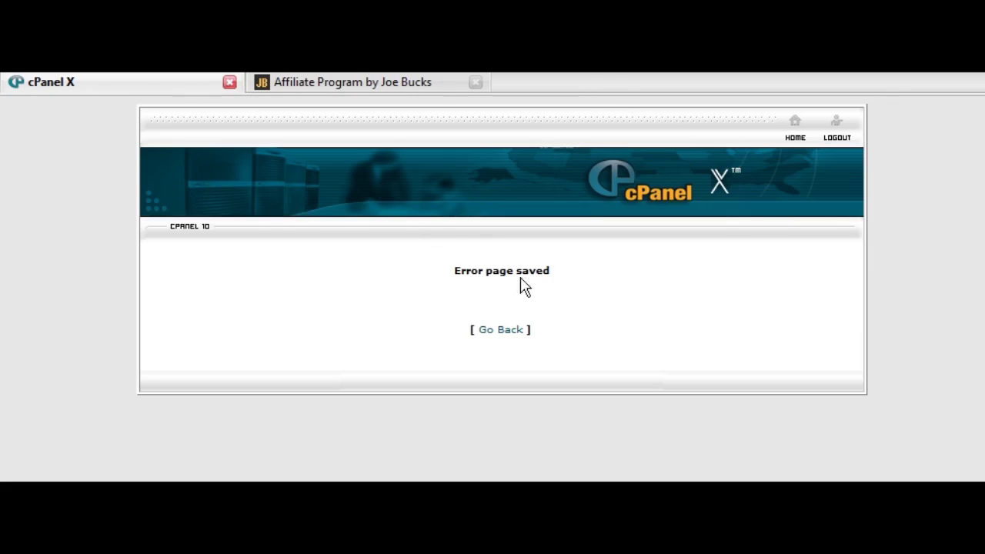
# Reopen the 404 page to verify the affiliate redirect, then return to the provillus-site.com home page
pyautogui.click(508, 331)
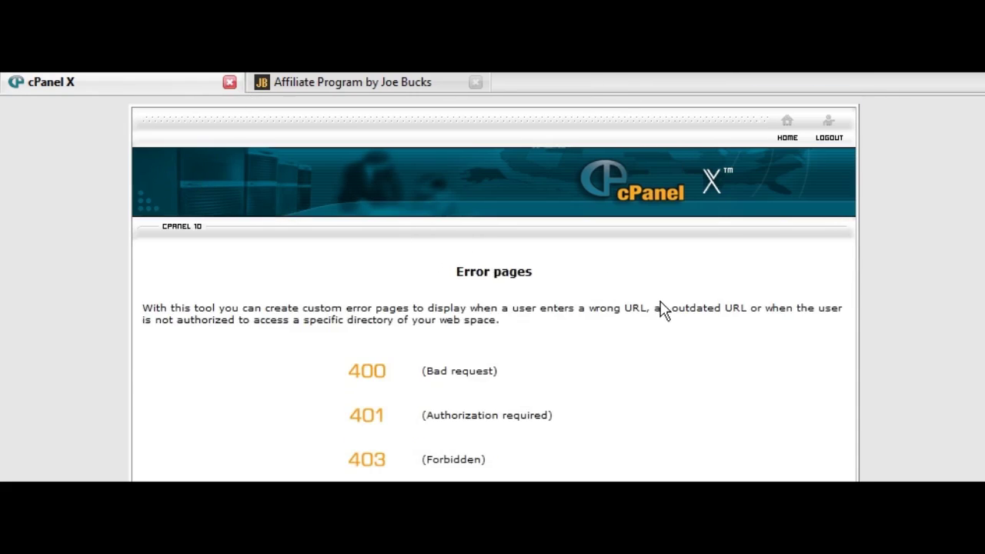
pyautogui.scroll(-2, 662, 308)
pyautogui.click(367, 337)
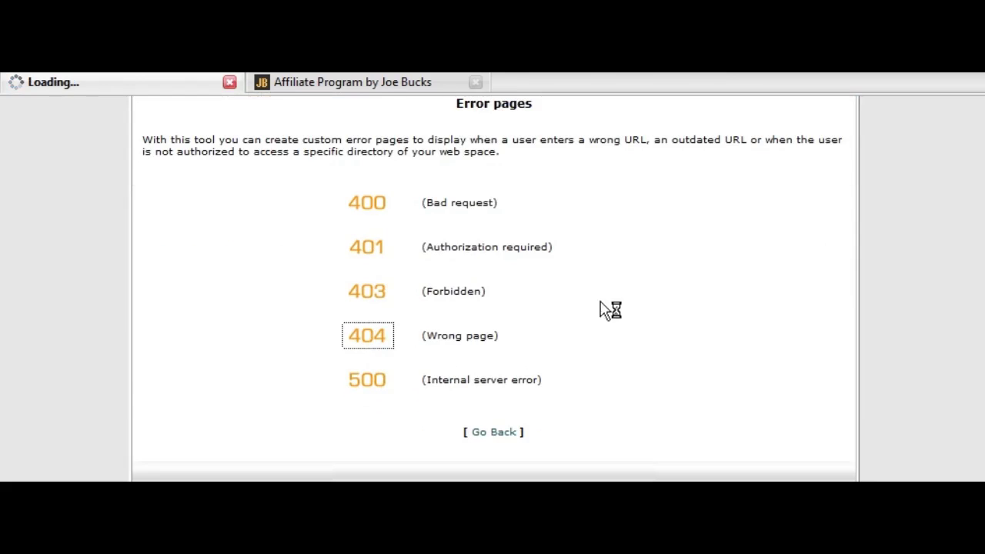
pyautogui.scroll(-3, 735, 289)
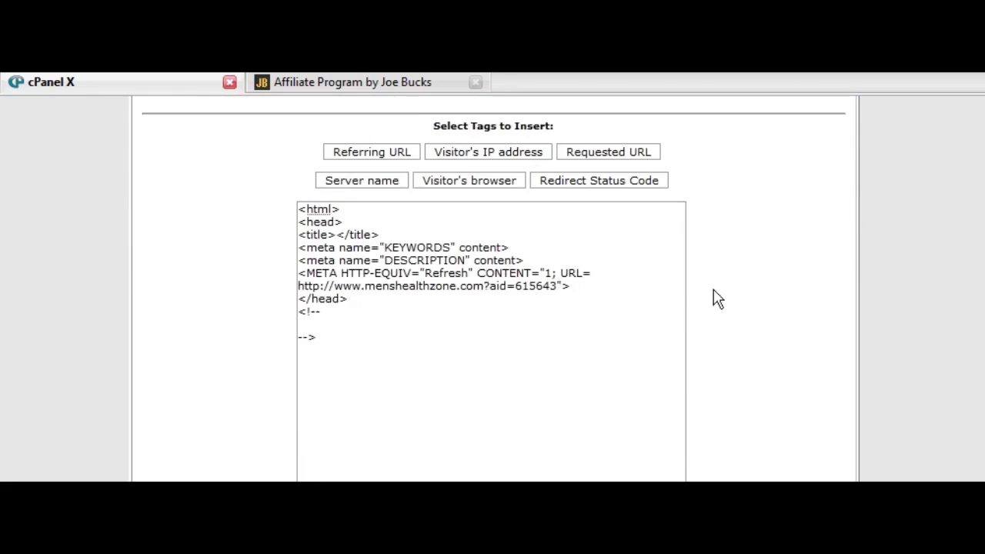
pyautogui.scroll(3, 344, 291)
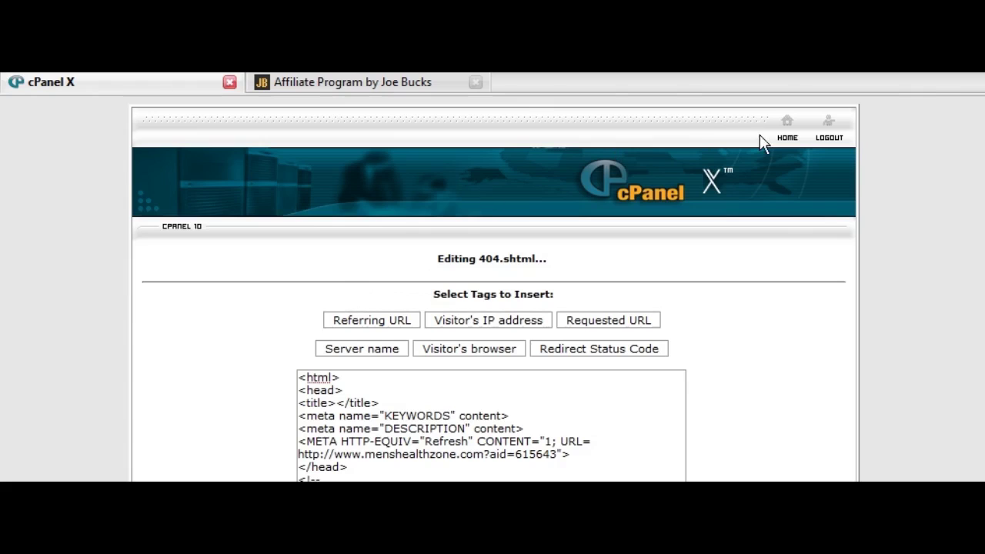
pyautogui.click(786, 129)
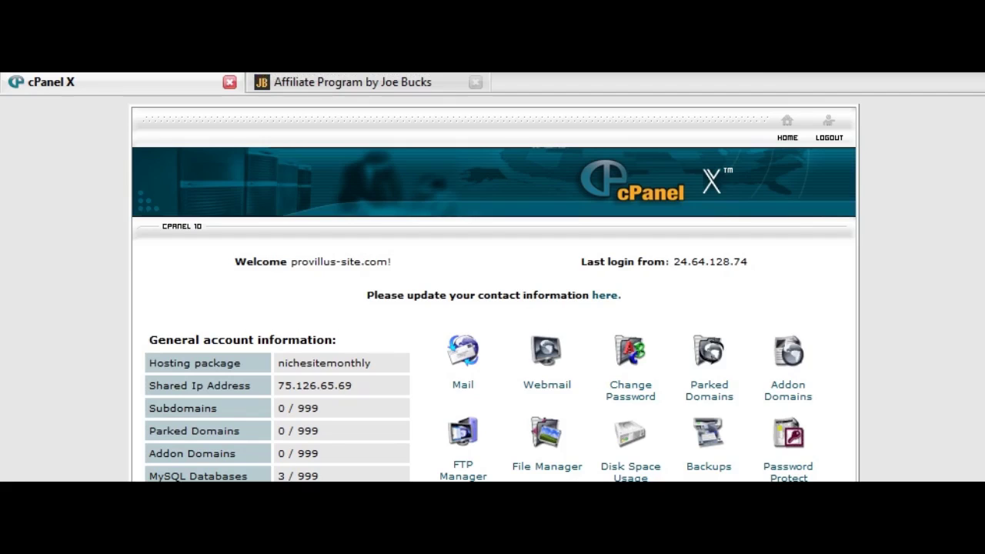
# Load a nonexistent page and confirm it redirects to the Men's Health Zone homepage
pyautogui.press('Return')
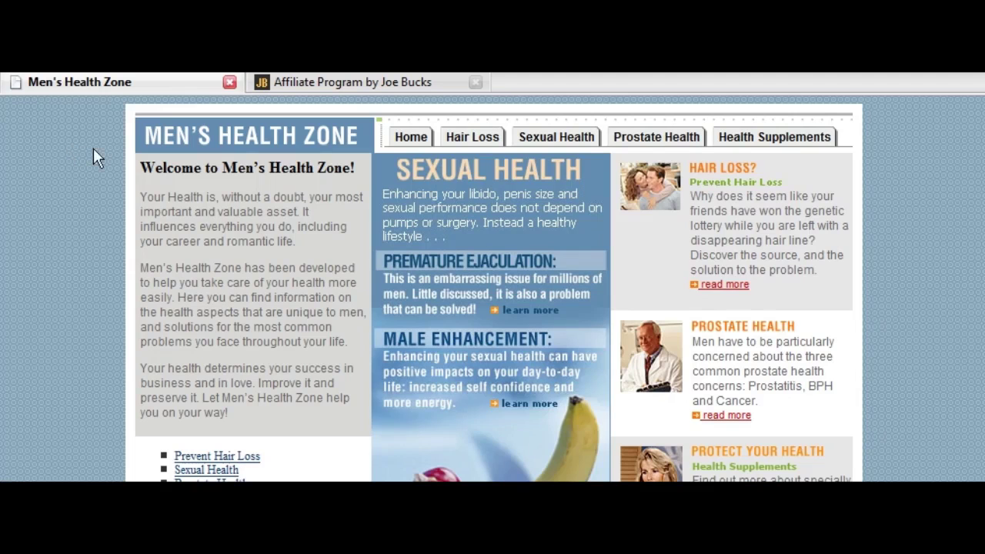
pyautogui.scroll(-3, 651, 180)
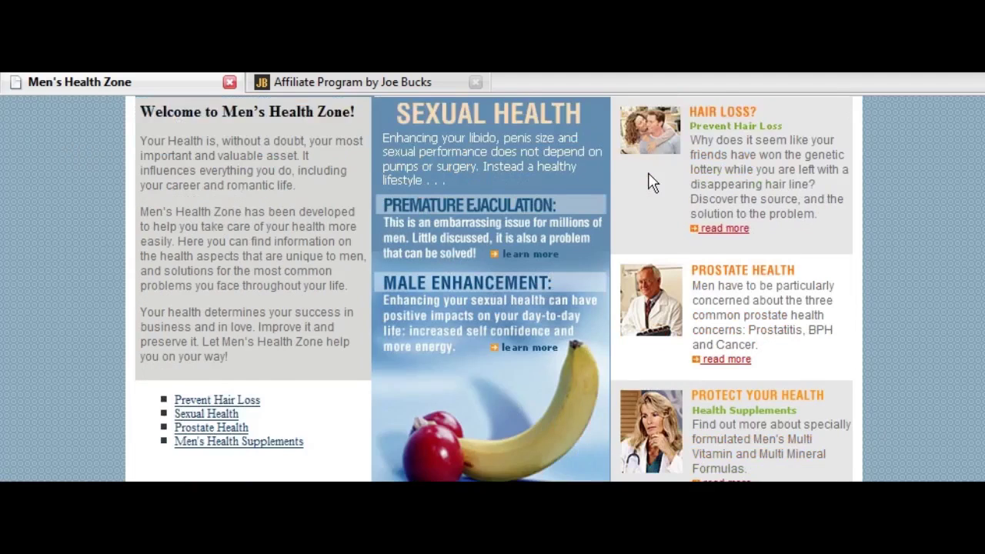
pyautogui.scroll(-3, 826, 198)
pyautogui.scroll(6, 825, 193)
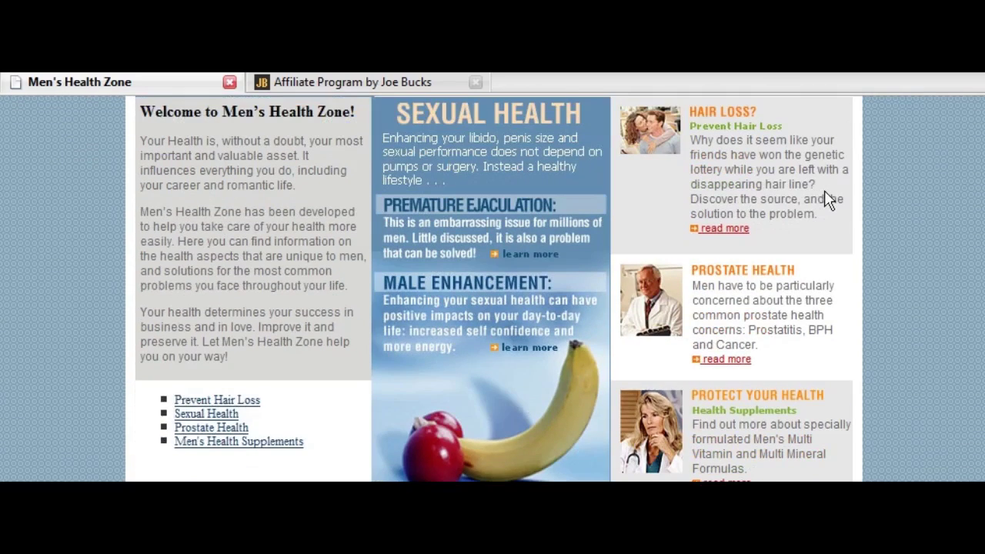